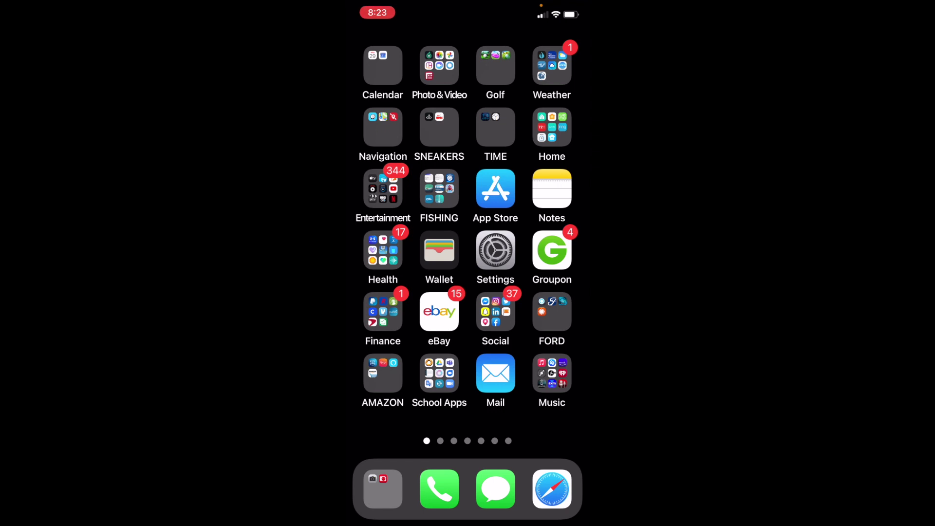
# Step: Search the App Store for 'canvas' and select the Canvas Student suggestion
pyautogui.click(496, 189)
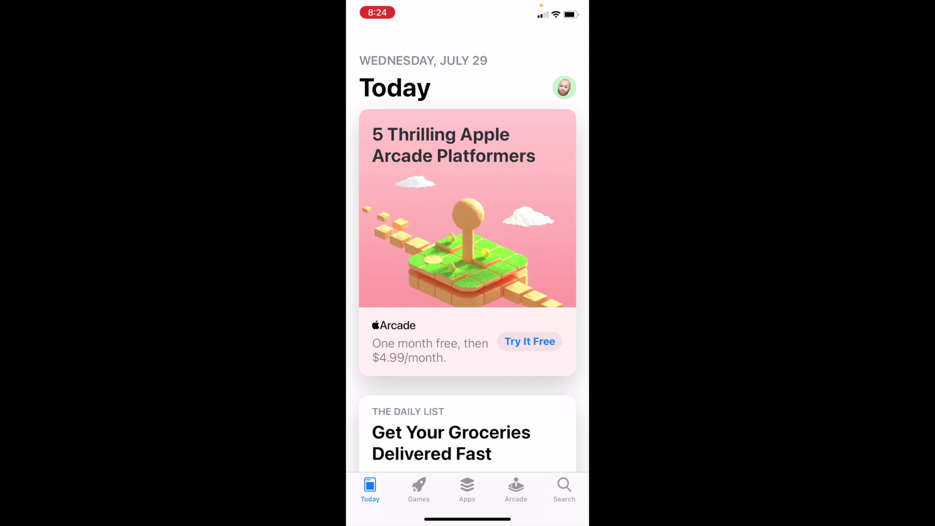
pyautogui.click(563, 489)
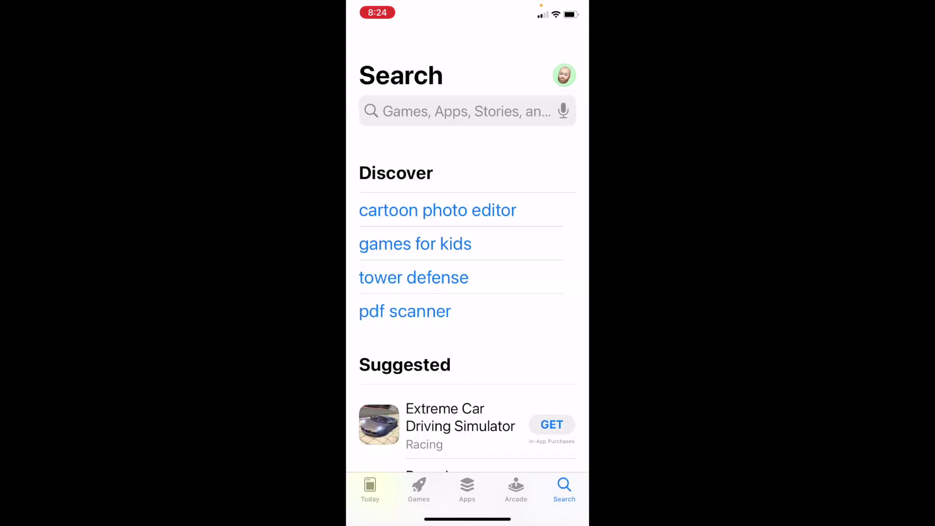
pyautogui.click(467, 111)
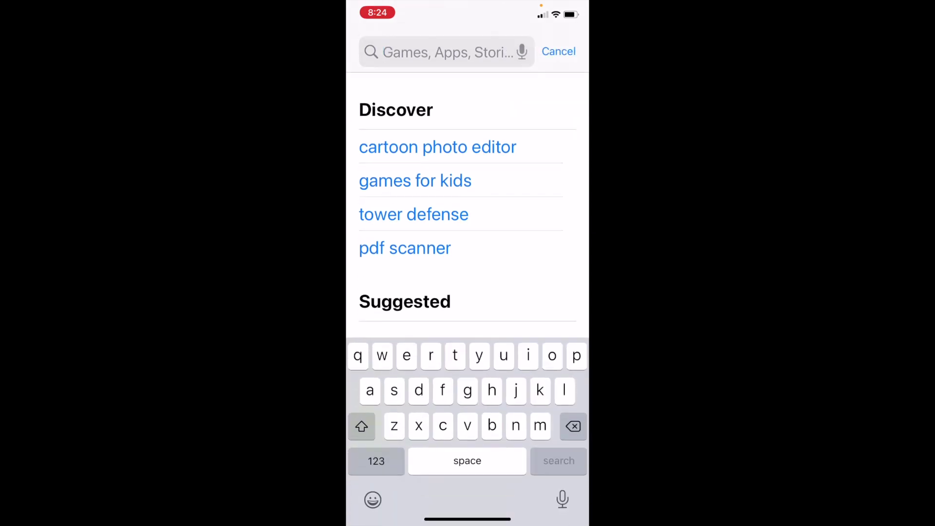
pyautogui.write('canvas')
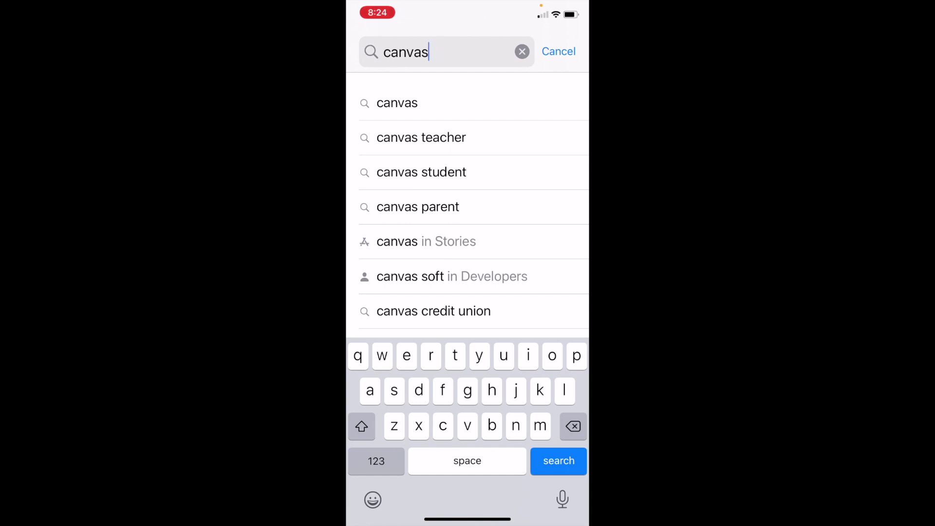
pyautogui.click(421, 172)
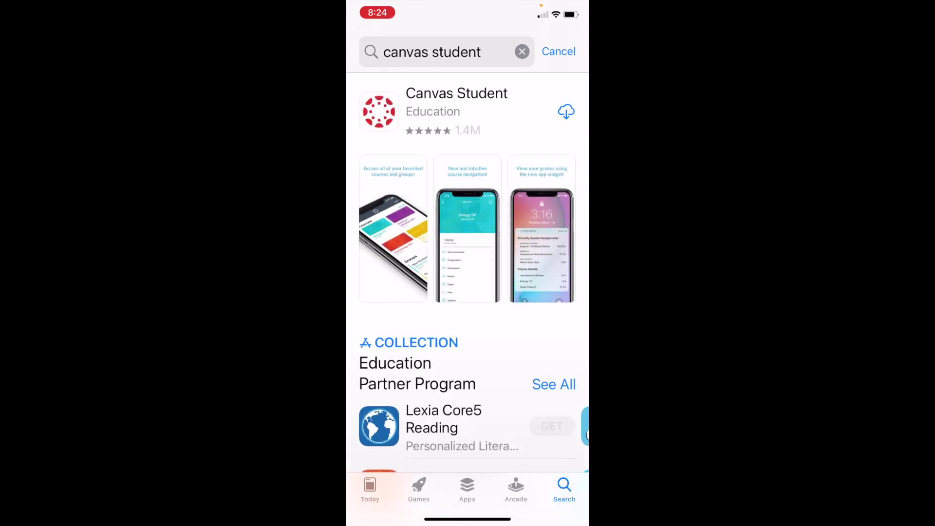
# Step: Download and install Canvas Student from its App Store listing
pyautogui.click(567, 112)
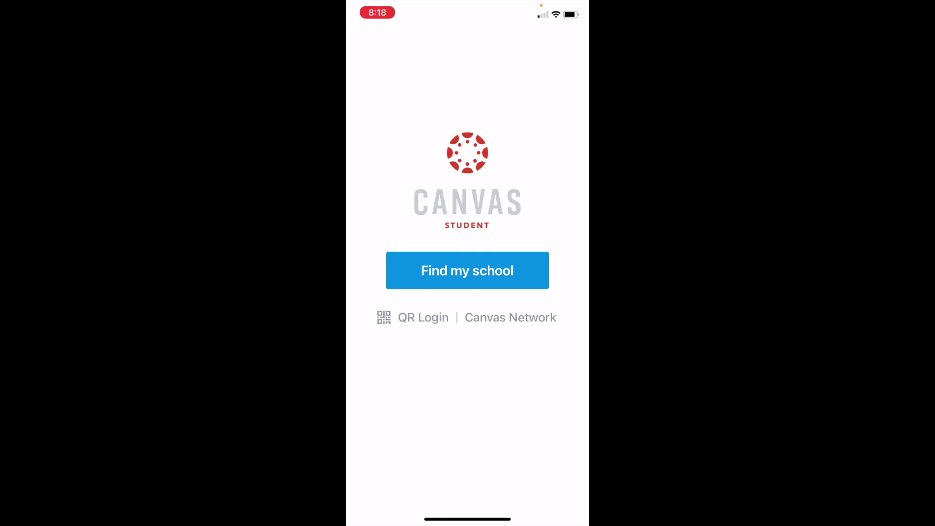
# Step: Find my school 'delran' and go to its Google sign-in page
pyautogui.click(466, 270)
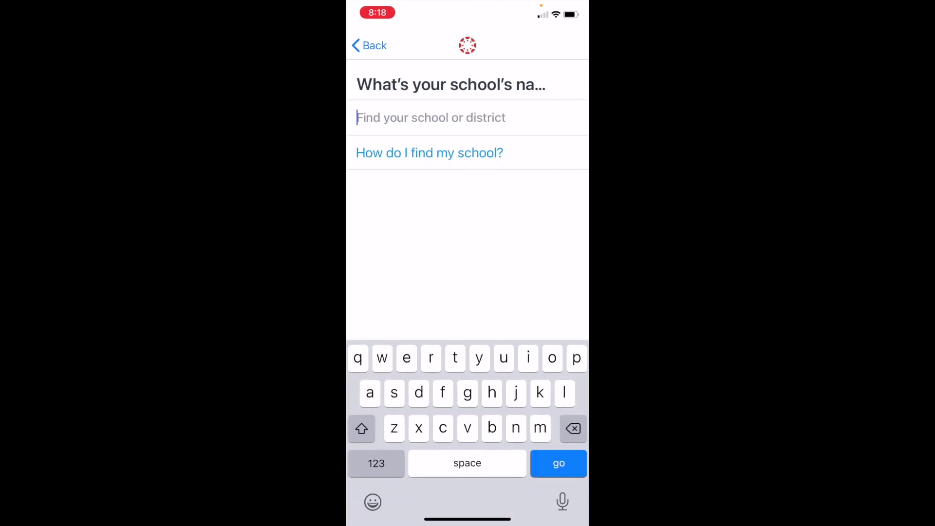
pyautogui.write('d')
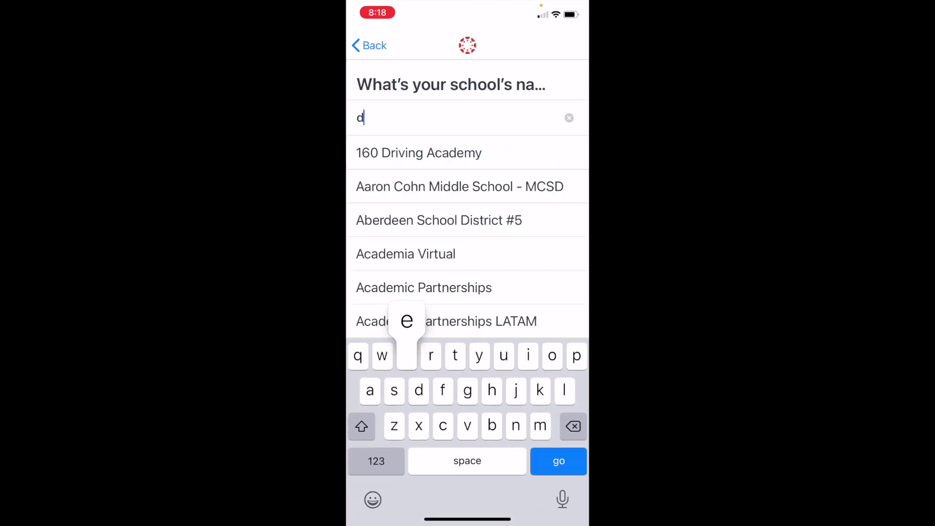
pyautogui.write('elra')
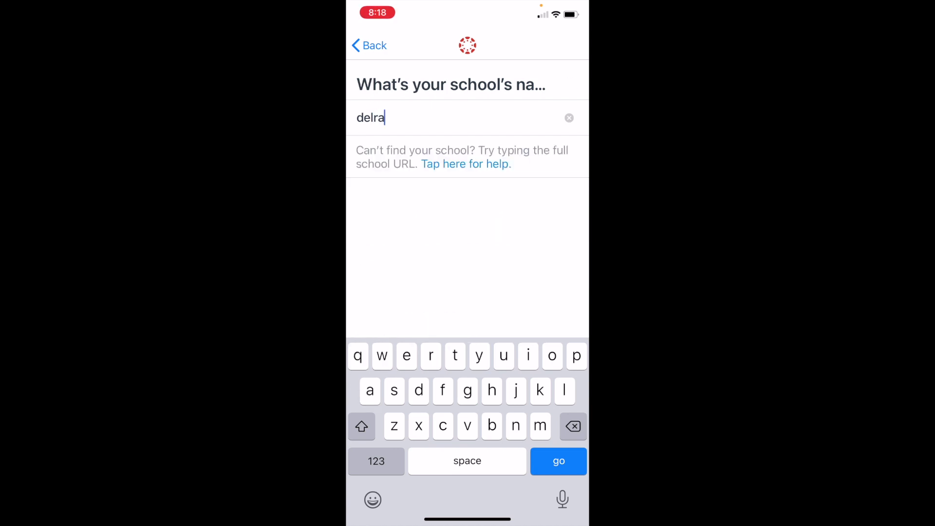
pyautogui.write('n')
pyautogui.press('Return')
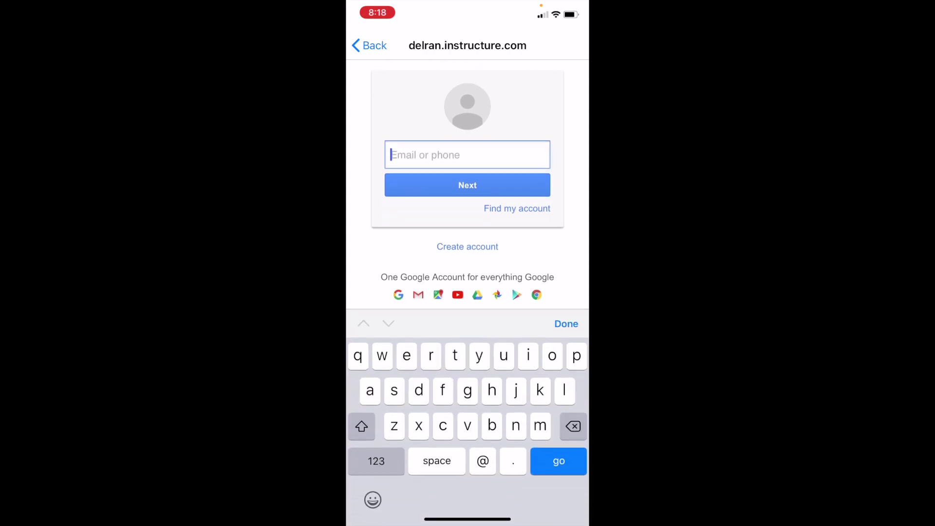
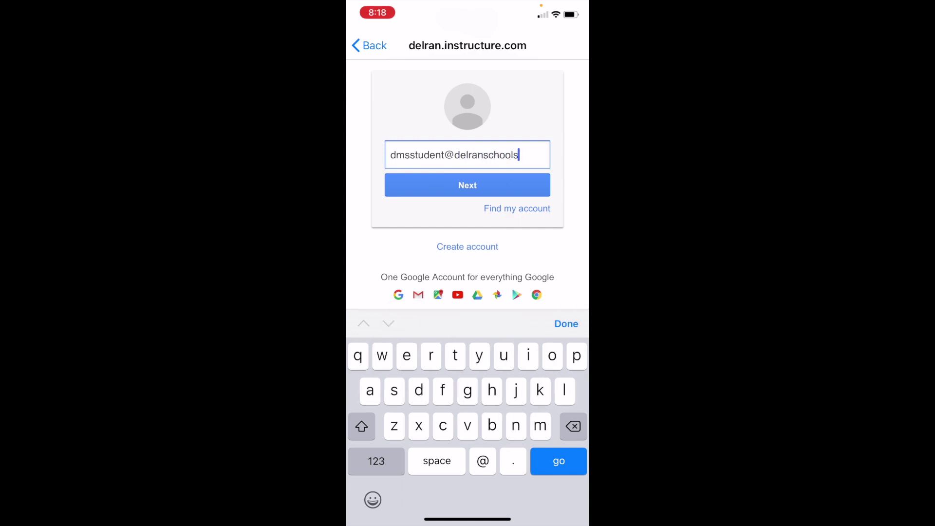
# Step: Sign in with the school email and password to reach the Canvas dashboard
pyautogui.click(567, 324)
pyautogui.click(467, 248)
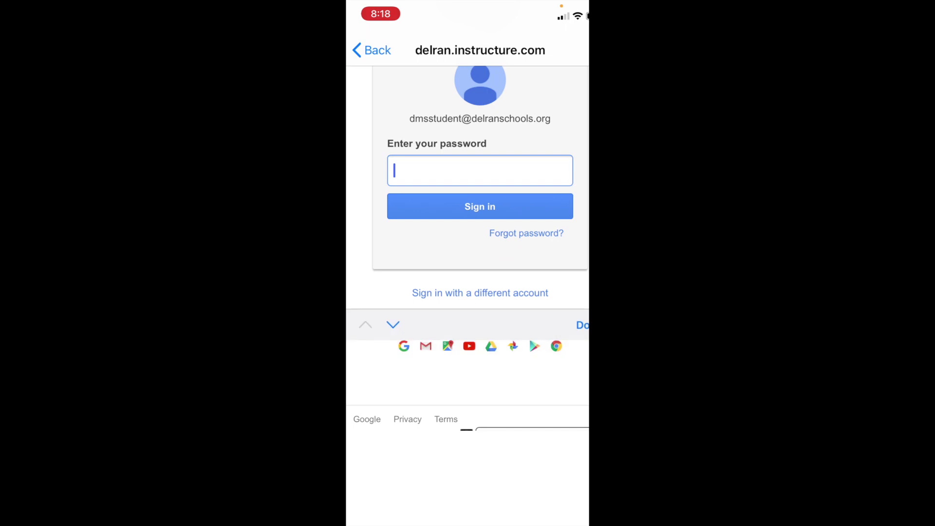
pyautogui.write('••••••')
pyautogui.write('••••')
pyautogui.click(480, 206)
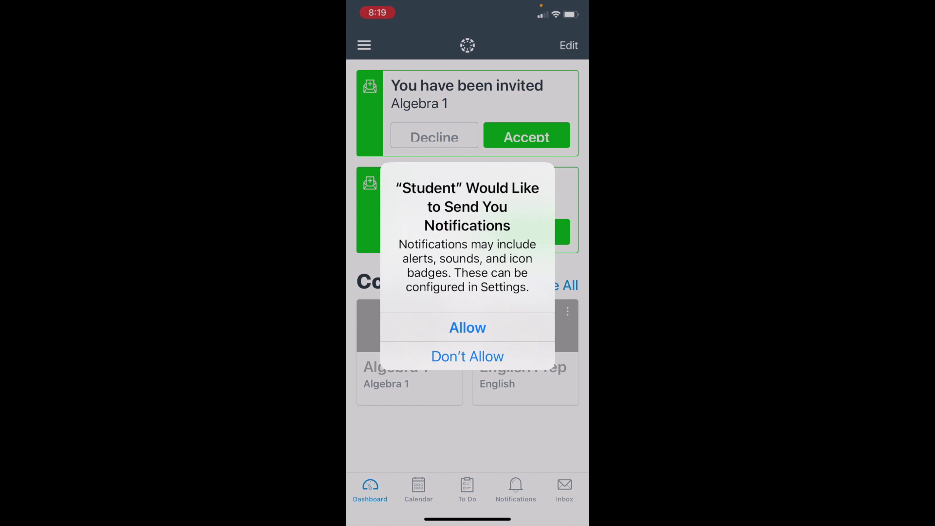
# Step: Answer the 'Student Would Like to Send You Notifications' permission alert
pyautogui.click(468, 328)
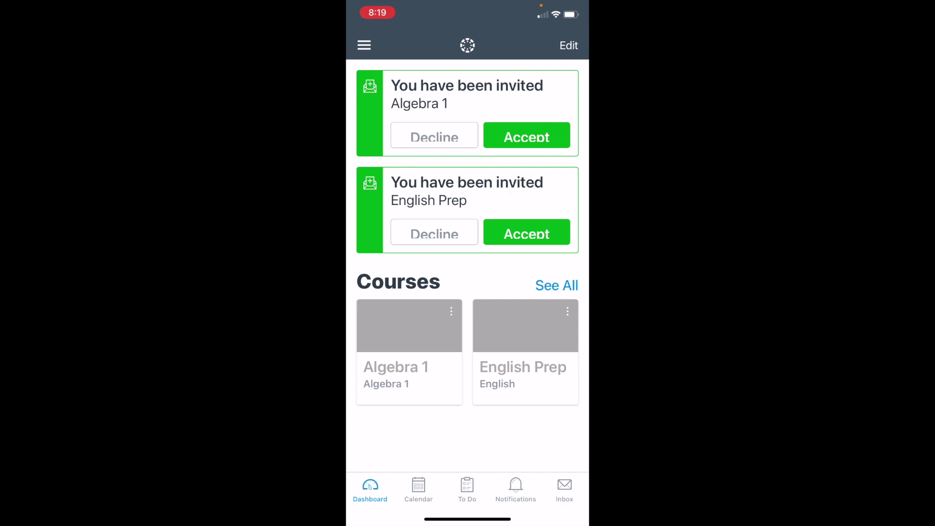
# Step: Accept the Algebra 1 and English Prep course invitations on the dashboard
pyautogui.click(526, 136)
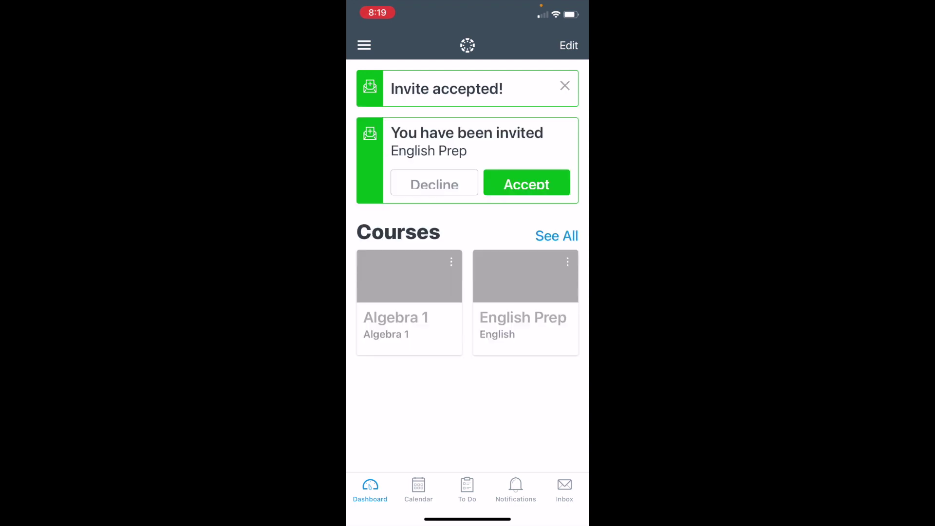
pyautogui.click(526, 185)
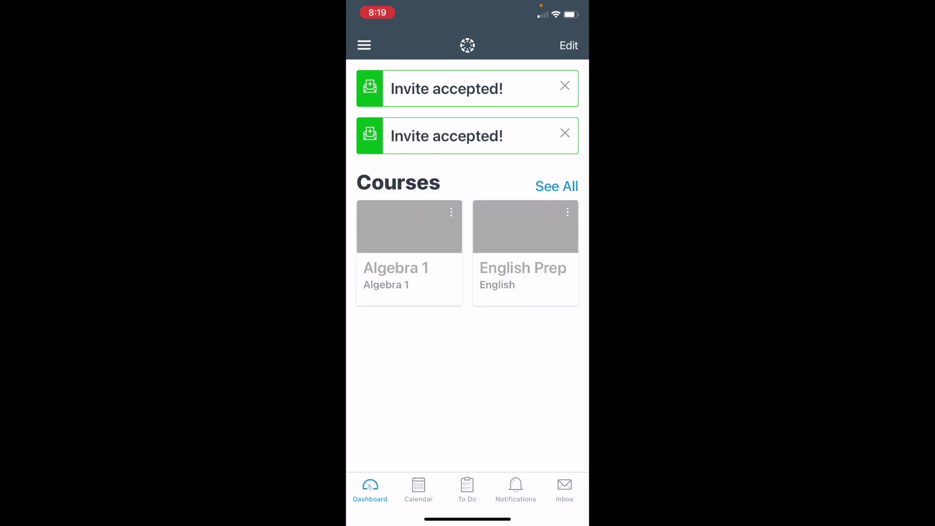